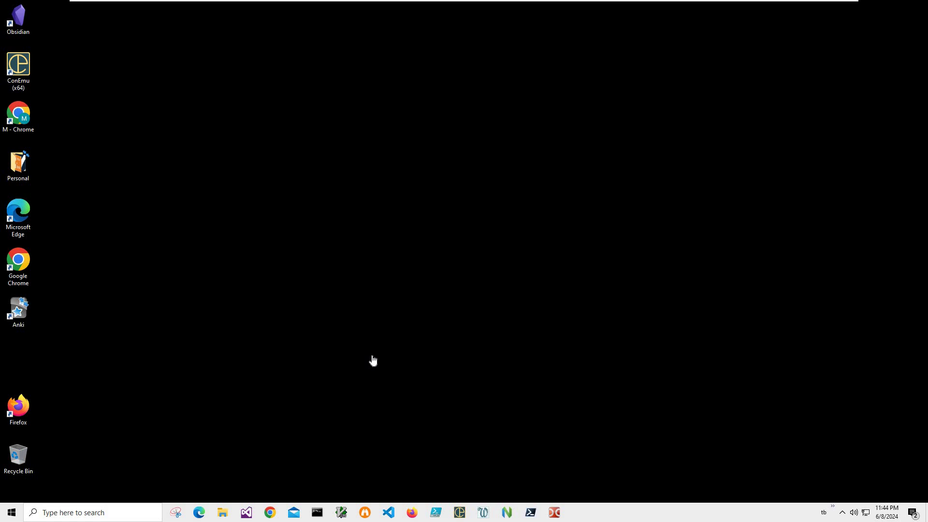
Launch Anki from its desktop icon and scroll the deck list down to the Jokes deck.
double_click(22, 312)
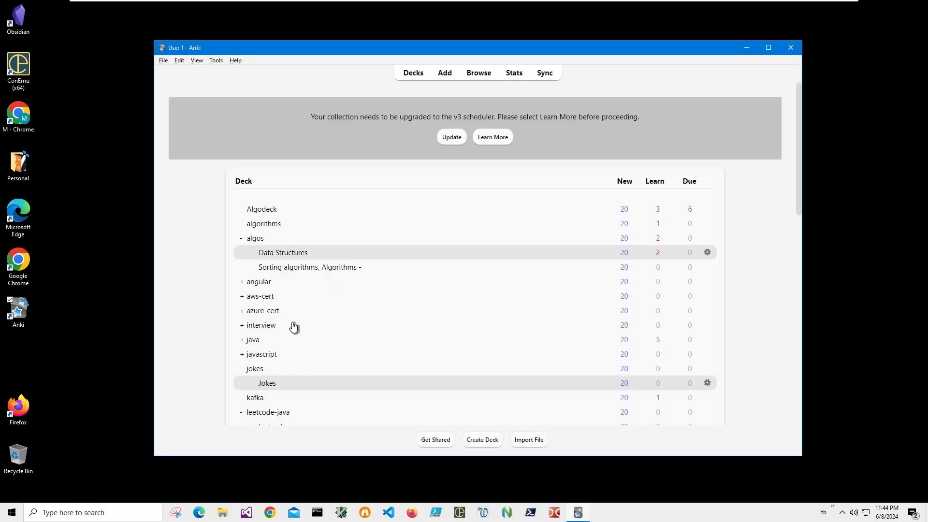
scroll(283, 327, down, 2)
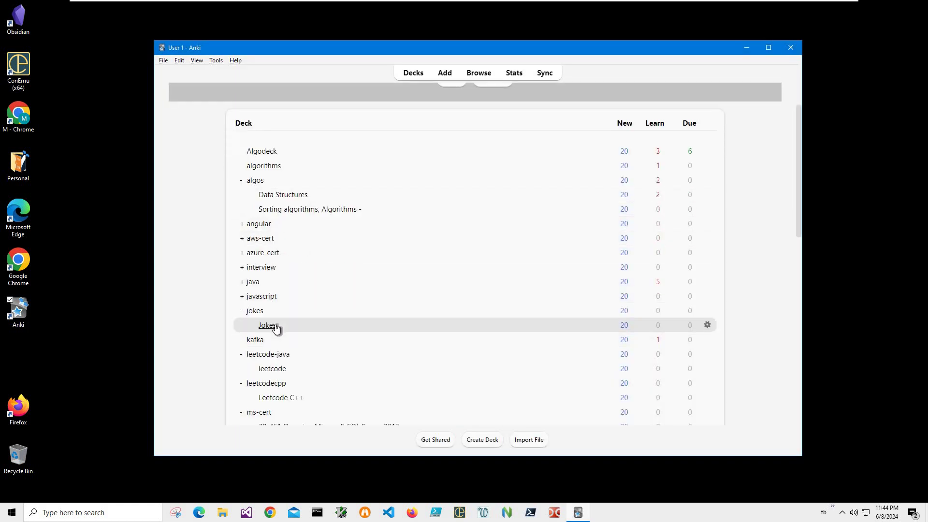
Start a File > Export using the Anki Deck Package (.apkg) format.
click(164, 62)
key(Down)
key(Return)
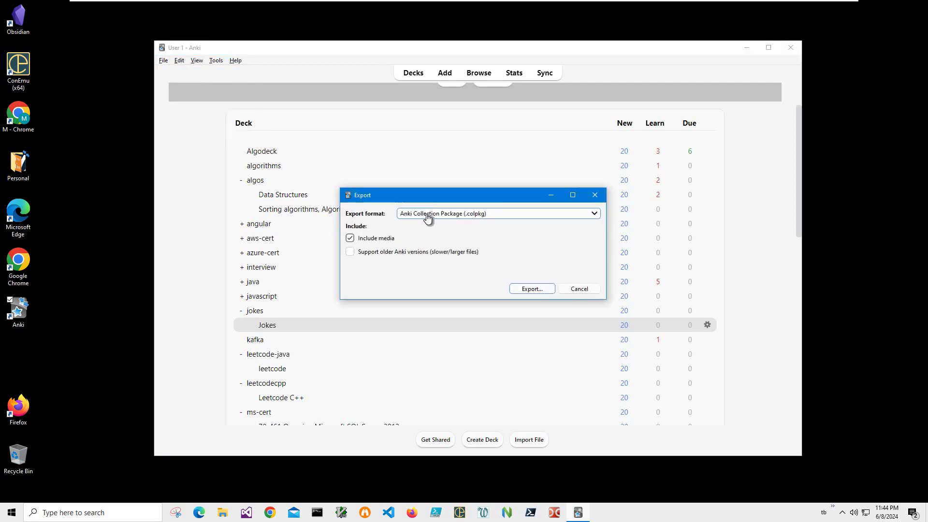
key(alt+Down)
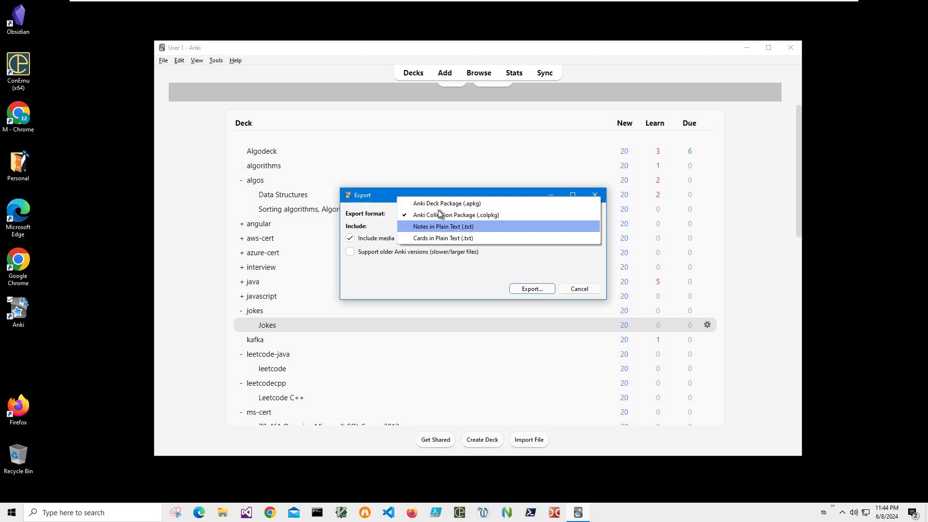
key(Up)
key(Up)
key(Return)
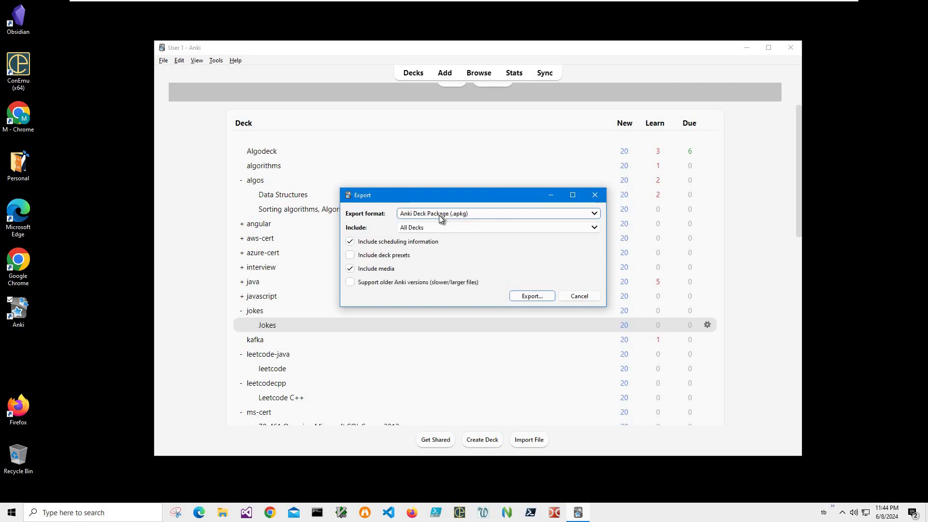
click(438, 216)
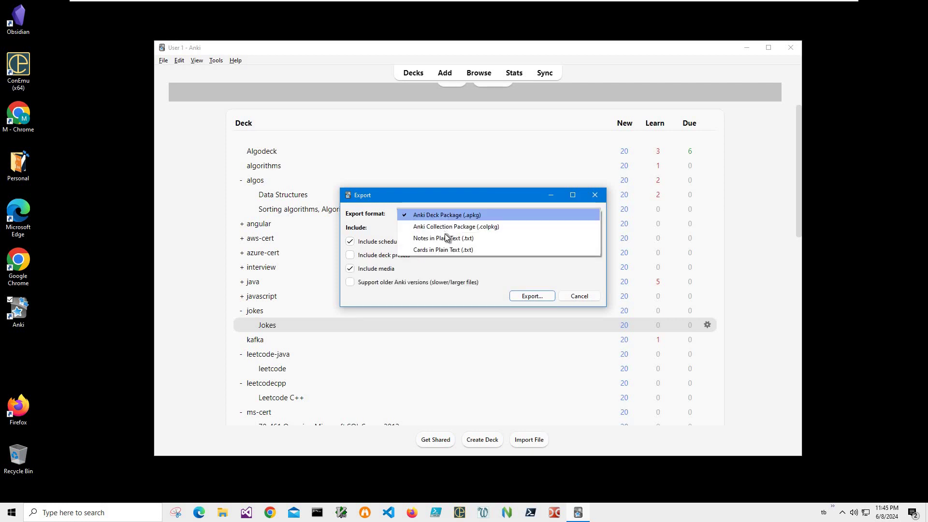
key(Escape)
Limit the export to the jokes::Jokes deck only.
key(Tab)
key(alt+Down)
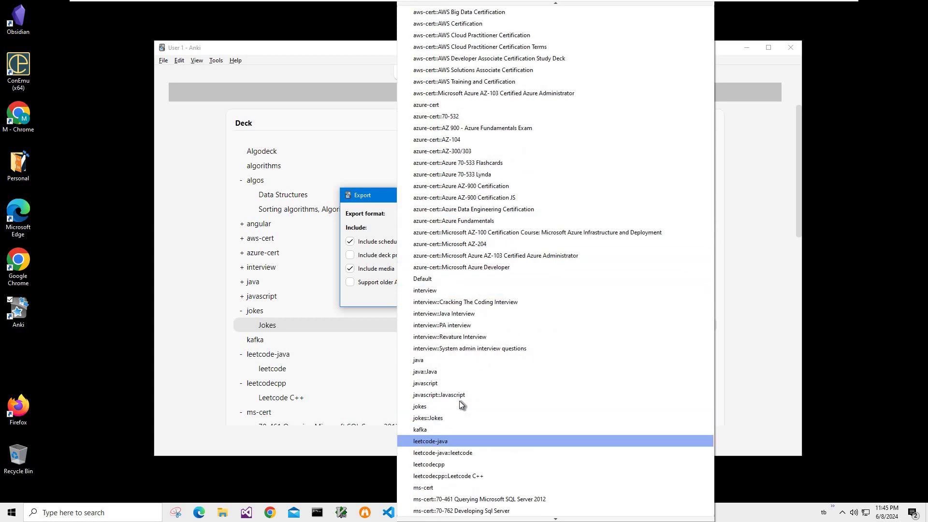
key(Up)
key(Up)
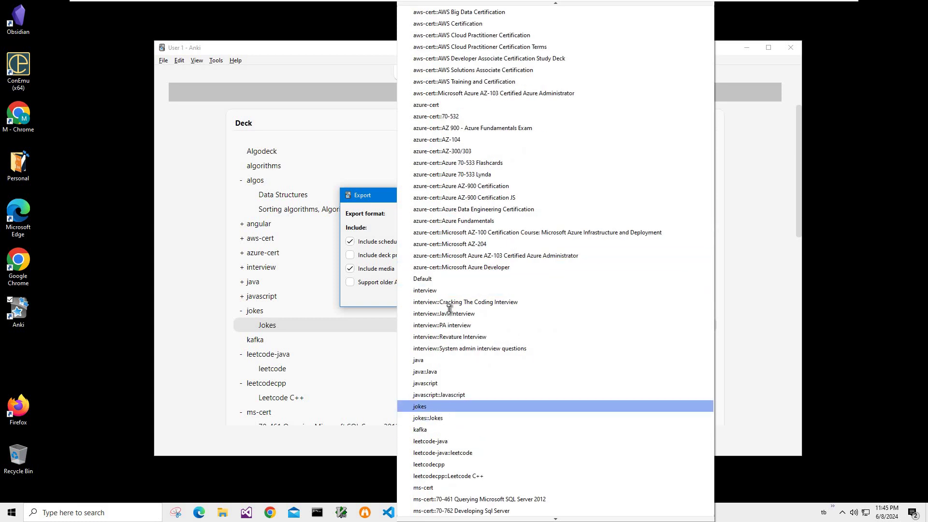
key(Down)
key(Return)
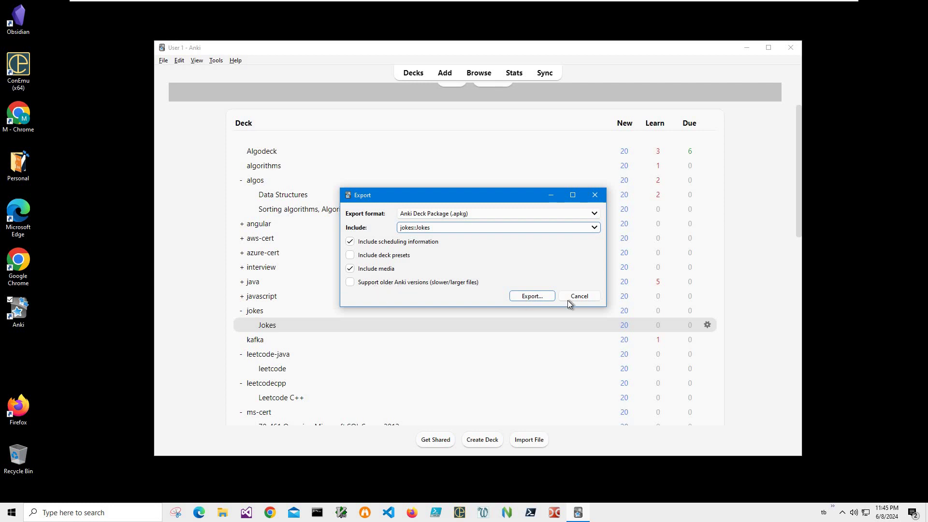
Save the export as Empty-Test.apkg in Documents (206 notes) and open File Explorer.
click(531, 297)
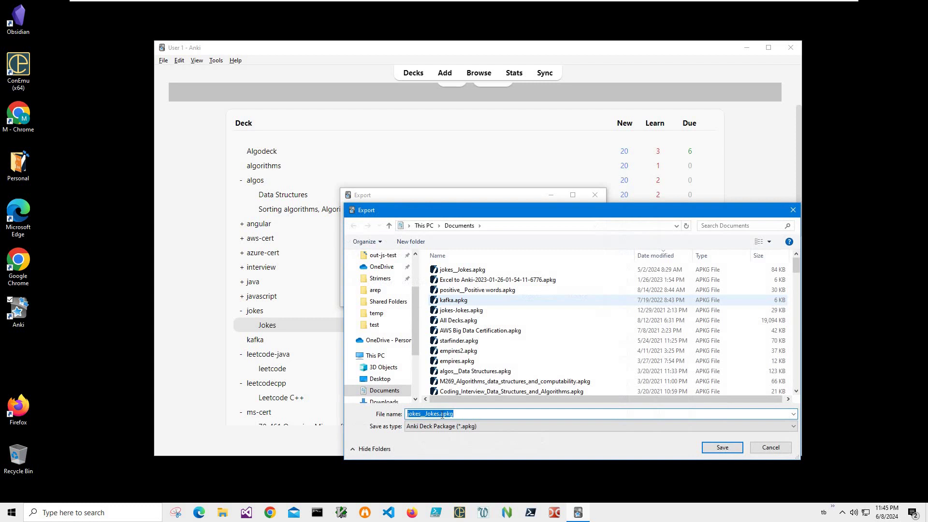
click(545, 414)
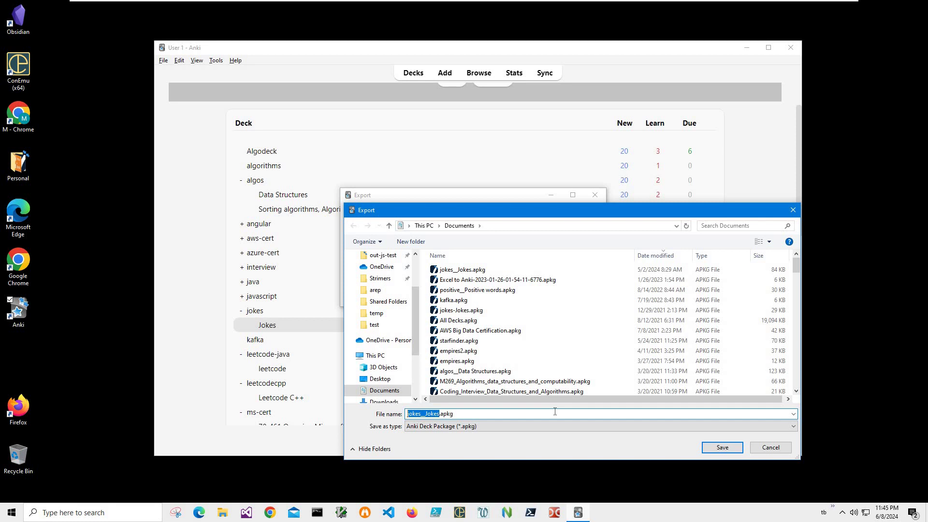
text(Empty)
text(-Test)
click(712, 449)
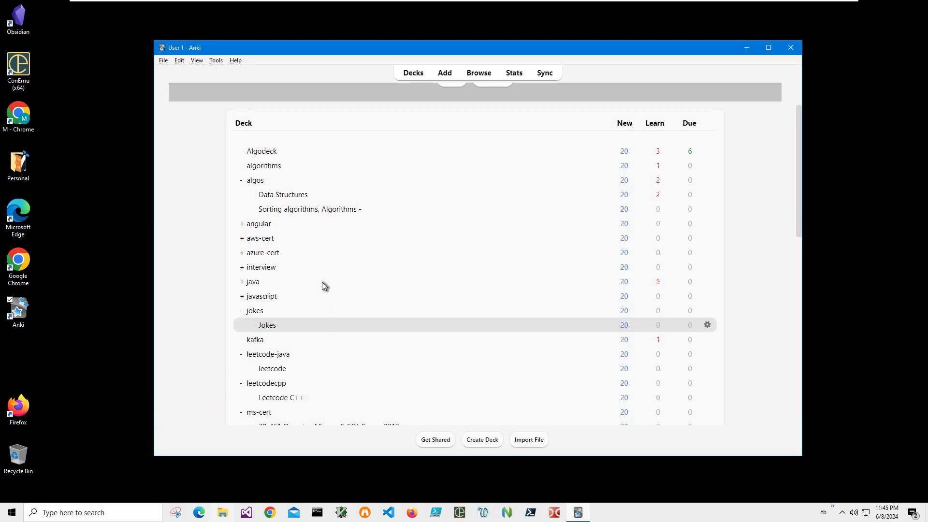
key(super+e)
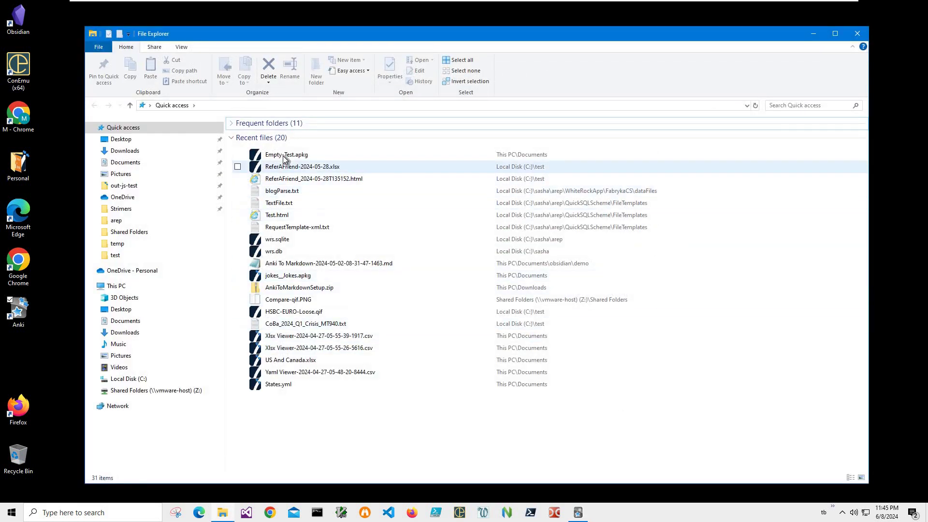
Open Empty-Test.apkg in the viewer, resize the window, and inspect its single update-Anki record.
click(286, 155)
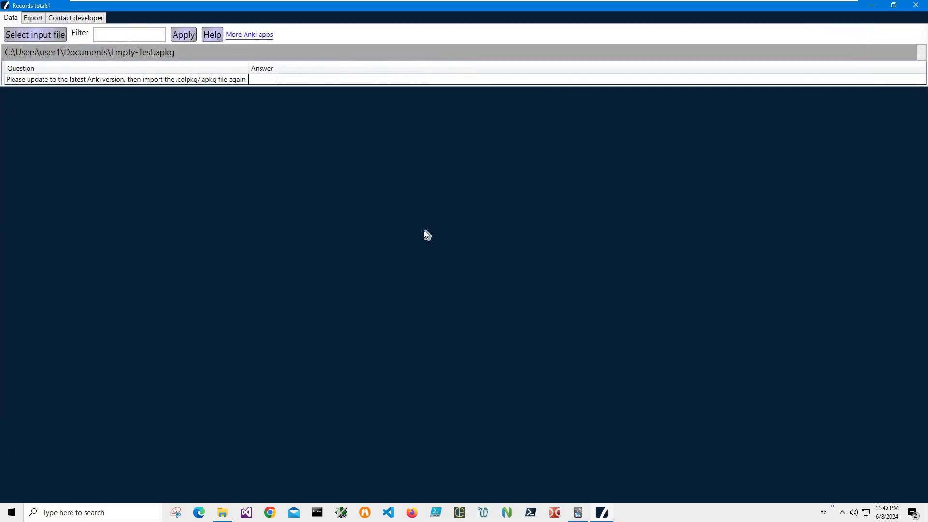
mouse_move(424, 5)
mouse_down()
mouse_move(275, 74)
mouse_move(296, 92)
mouse_up()
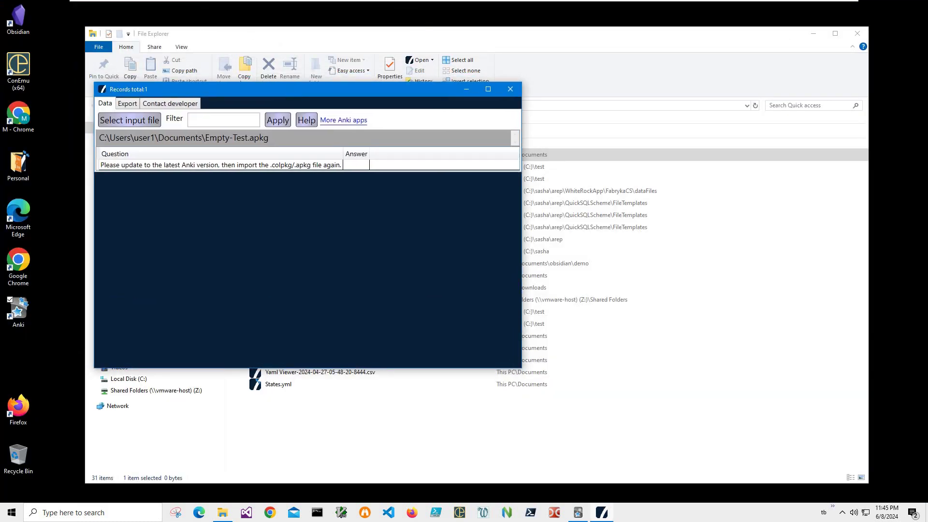
mouse_move(521, 367)
mouse_down()
mouse_move(544, 387)
mouse_move(858, 480)
mouse_up()
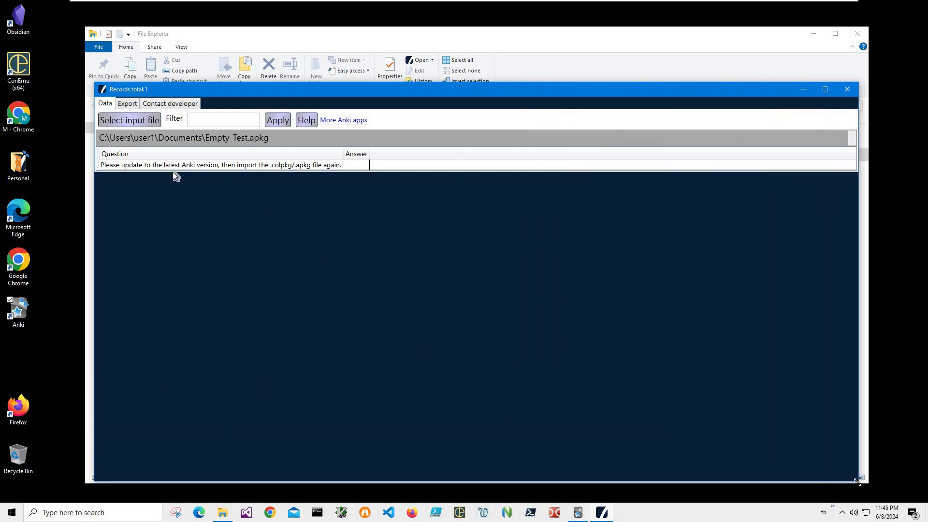
click(311, 164)
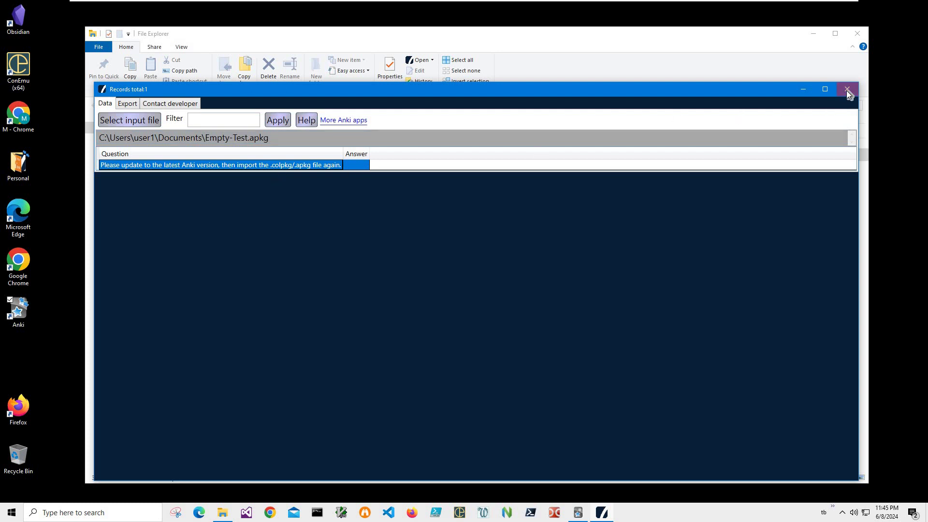
Close the viewer, permanently delete Empty-Test.apkg from Documents, and return to Anki.
key(alt+F4)
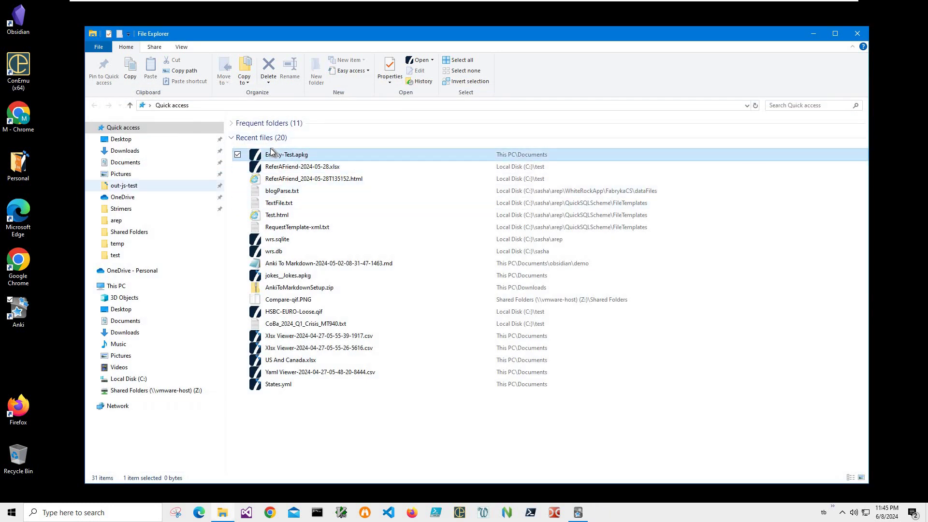
click(125, 162)
click(270, 135)
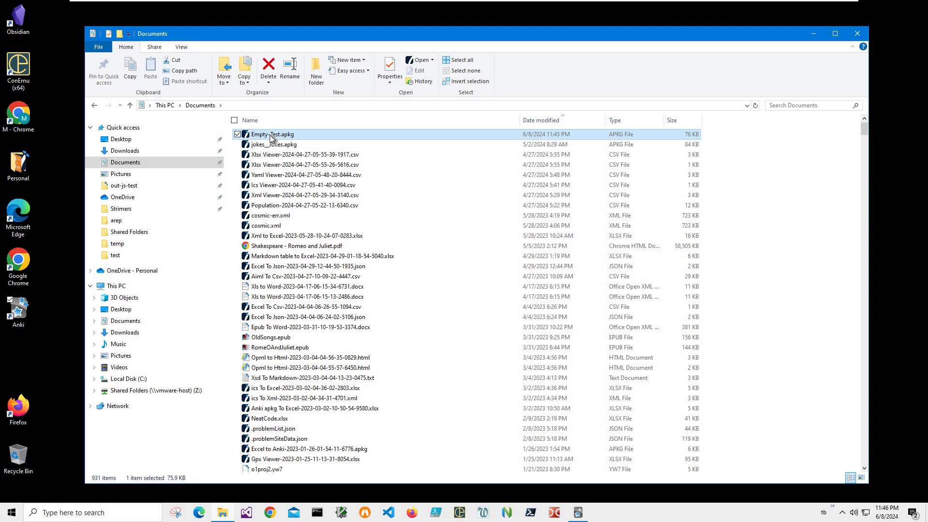
key(shift+Delete)
key(Return)
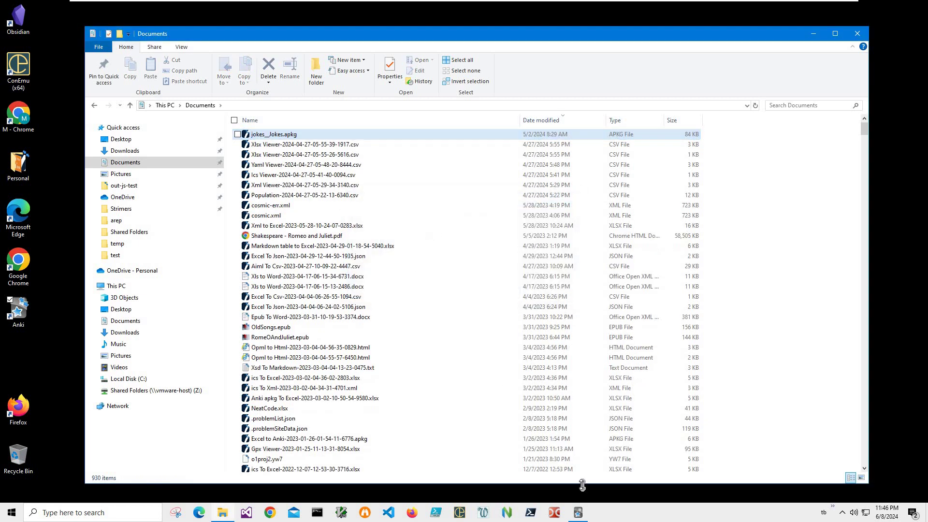
click(579, 513)
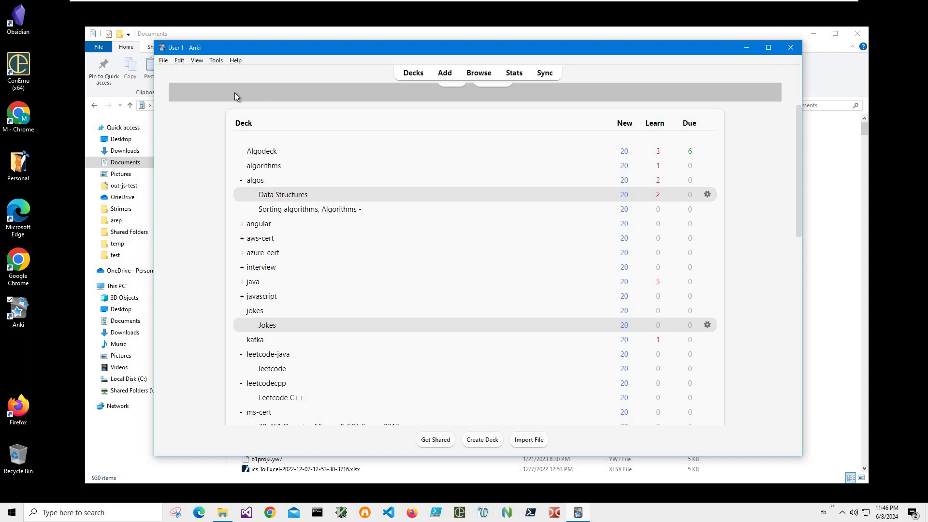
Set up an .apkg export of jokes::Jokes with 'Support older Anki versions' ticked.
click(166, 62)
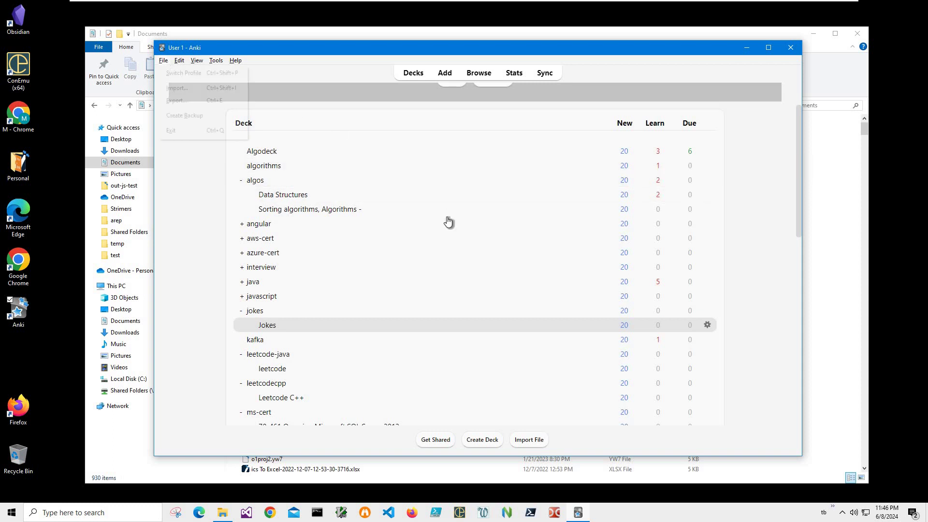
key(Down)
key(Return)
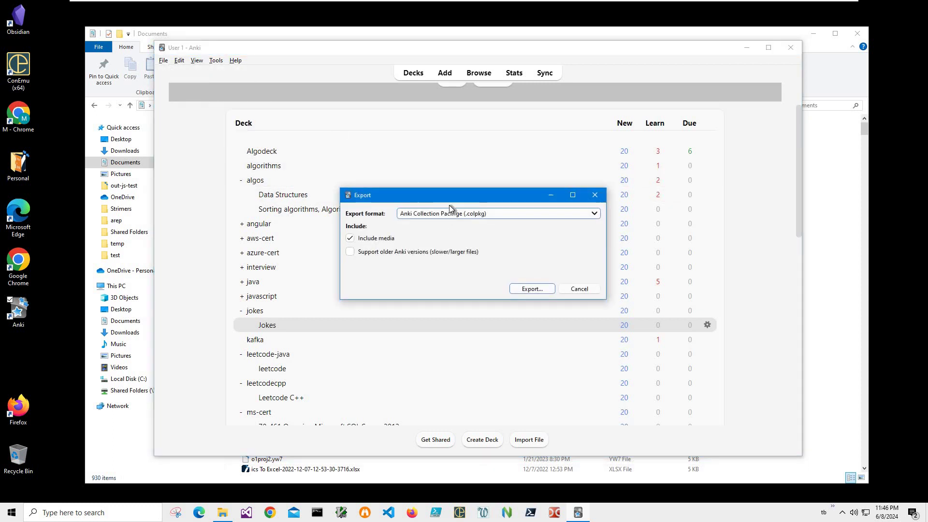
click(450, 213)
key(Up)
key(Up)
key(Up)
key(Return)
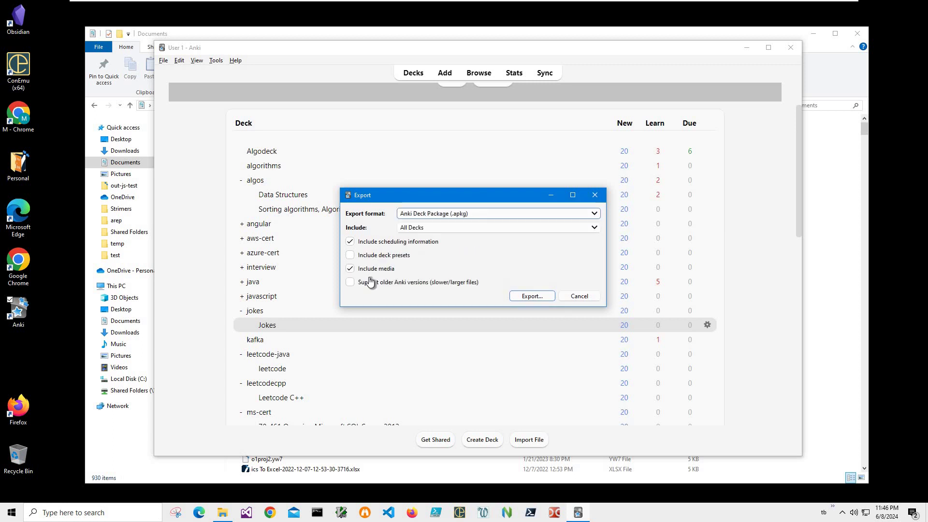
click(430, 225)
scroll(465, 382, down, 4)
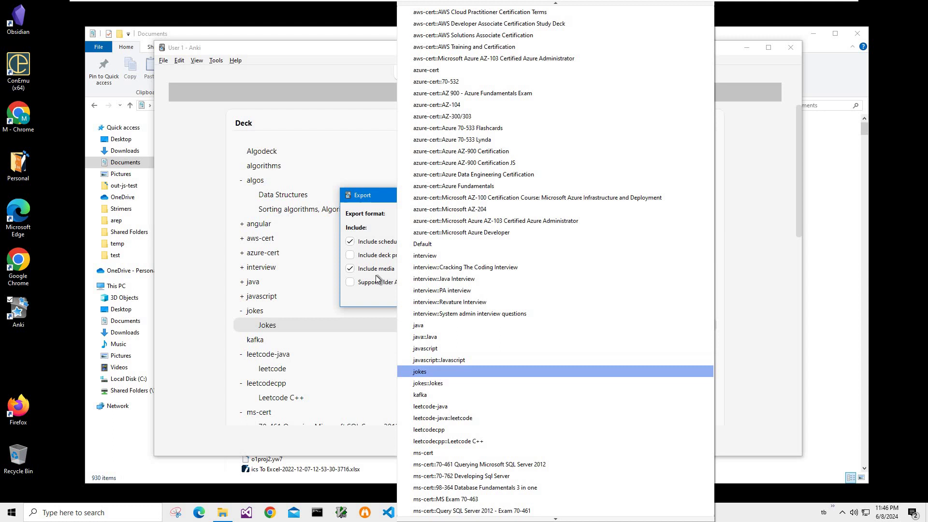
key(Return)
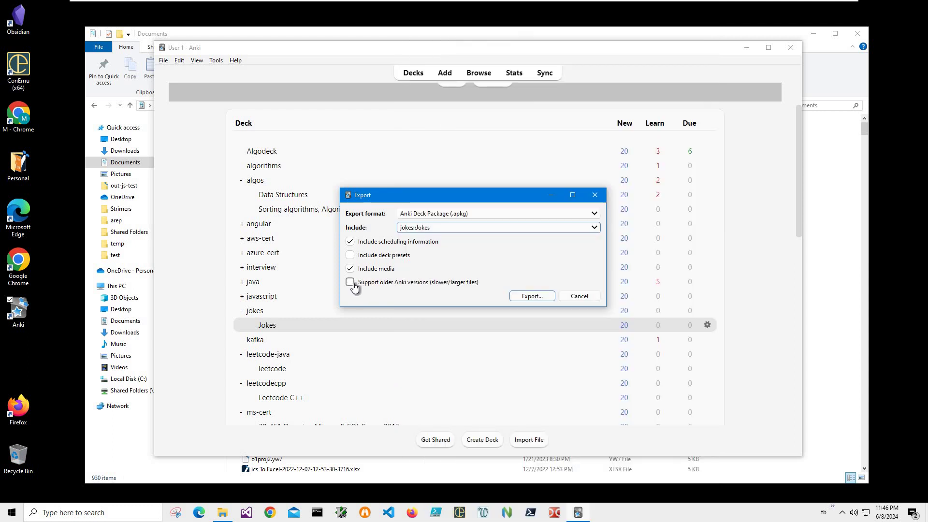
click(465, 285)
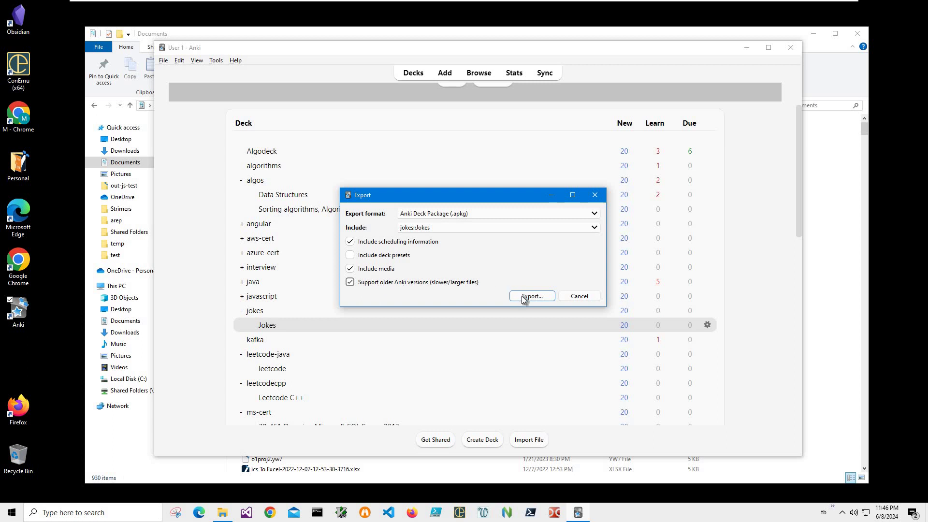
Save the export to Documents as Test2.apkg.
key(Return)
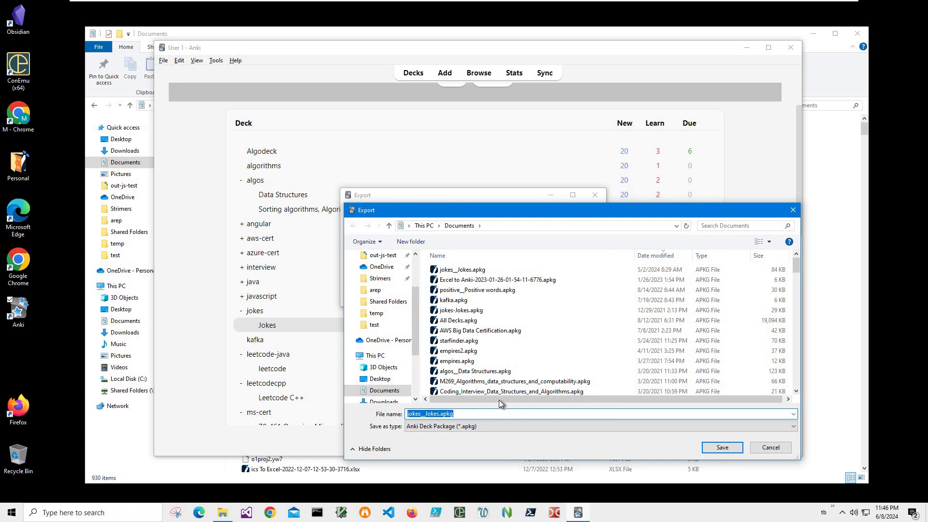
key(End)
key(Left)
key(Left)
key(Left)
key(shift+Home)
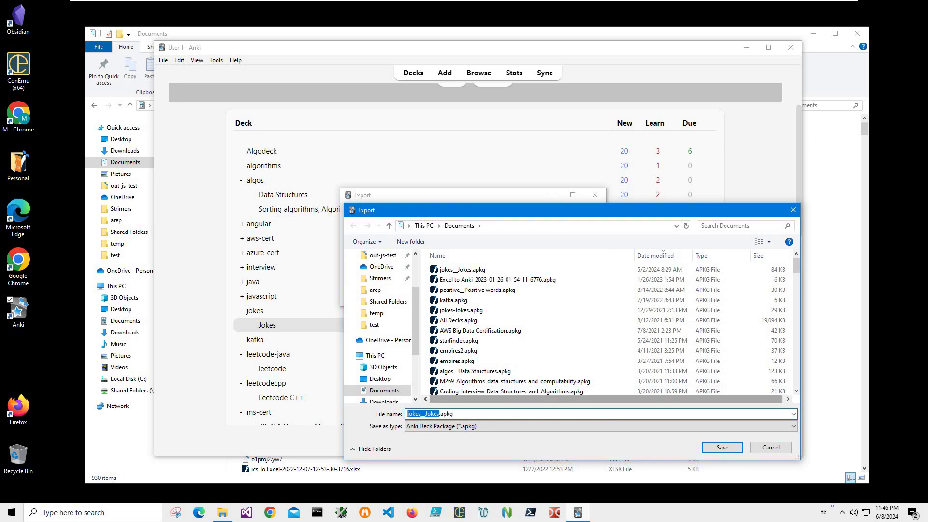
text(Test2)
key(Return)
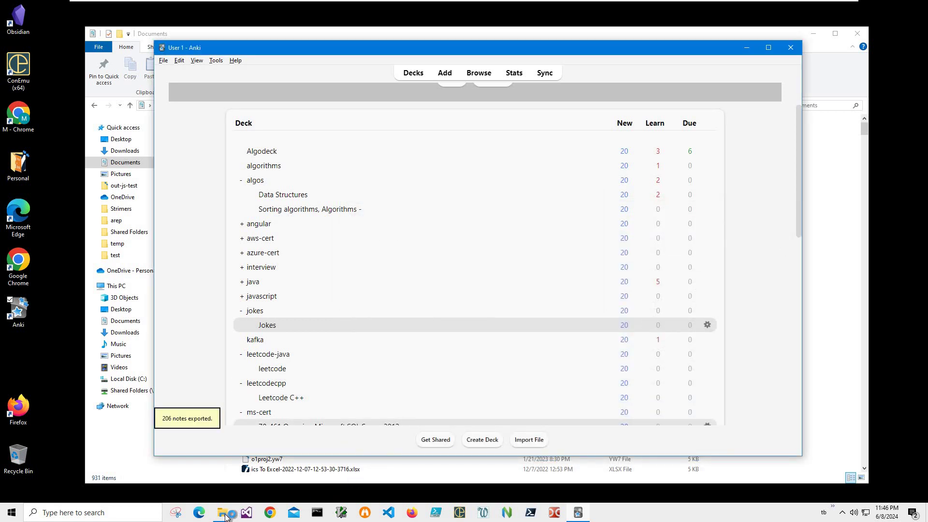
Open Test2.apkg from the refreshed Documents folder in the viewer.
key(alt+Tab)
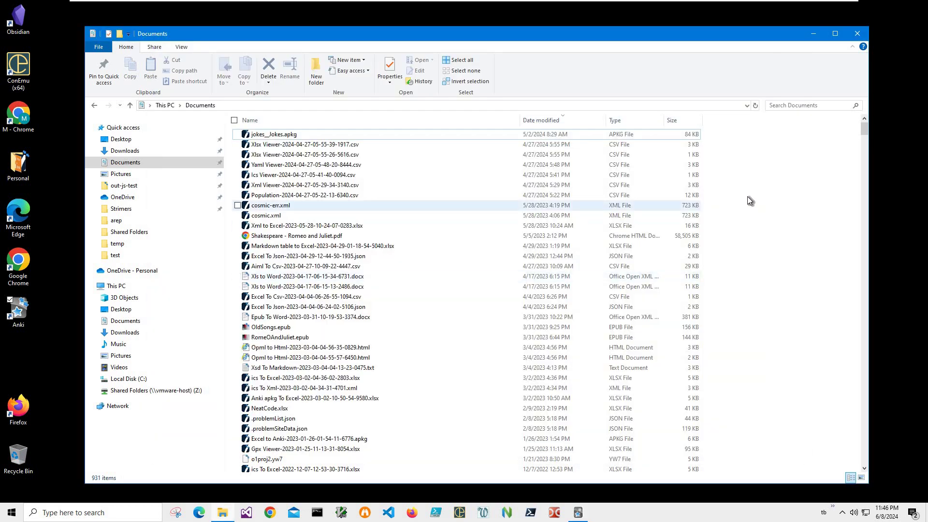
right_click(747, 198)
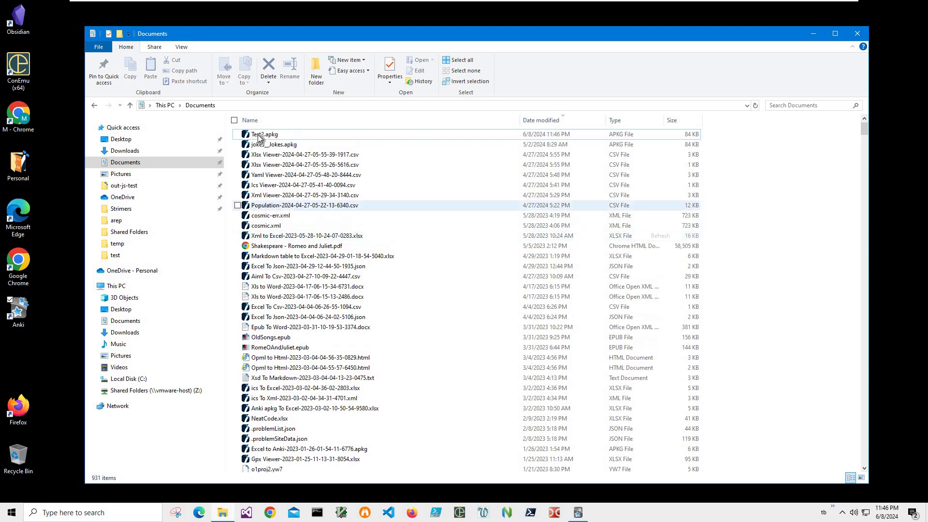
double_click(264, 134)
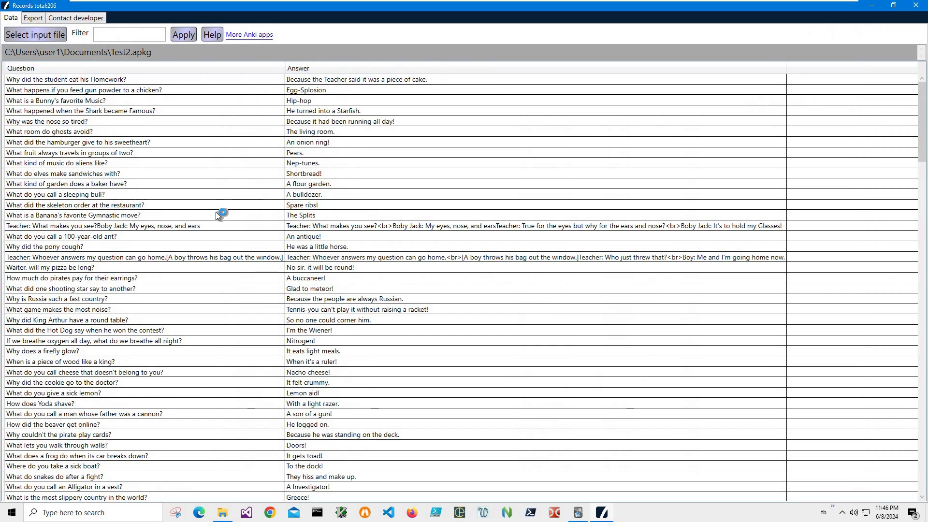
Scroll down and back up through Test2.apkg's Question/Answer joke records.
scroll(202, 205, down, 3)
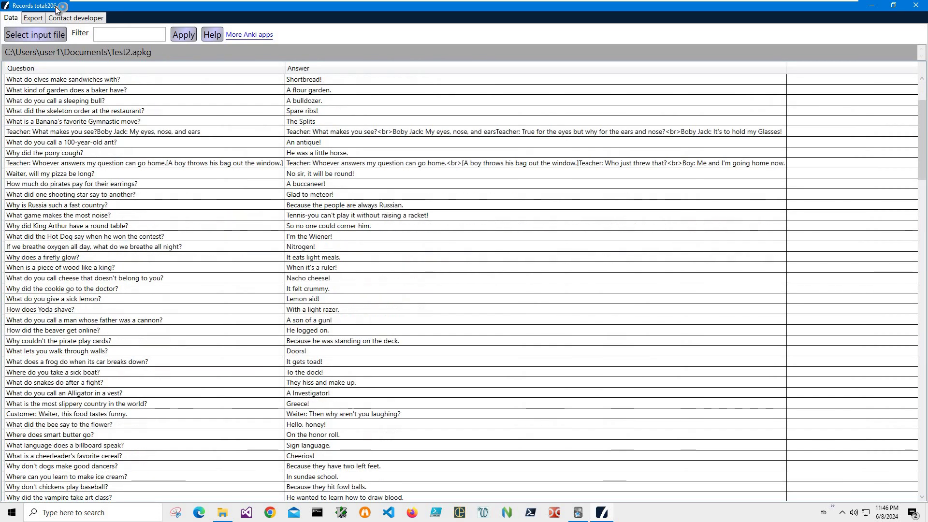
scroll(176, 195, down, 2)
scroll(211, 203, down, 2)
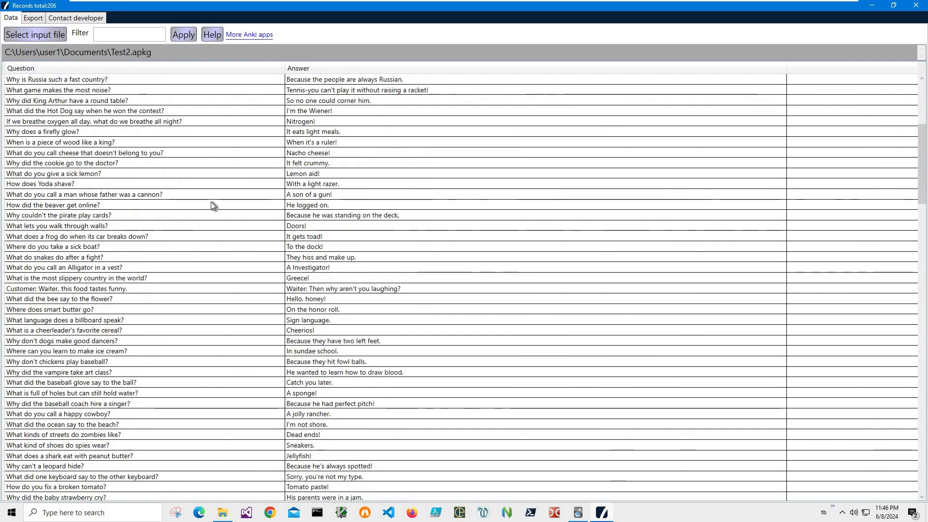
scroll(210, 198, down, 3)
scroll(211, 194, down, 4)
scroll(213, 196, down, 2)
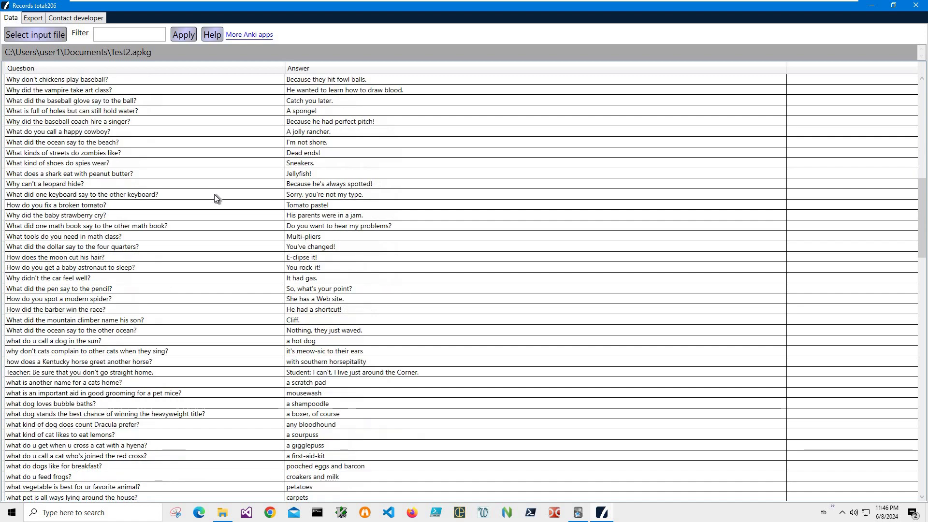
scroll(214, 196, down, 5)
scroll(217, 200, down, 3)
scroll(220, 202, down, 1)
scroll(222, 201, down, 2)
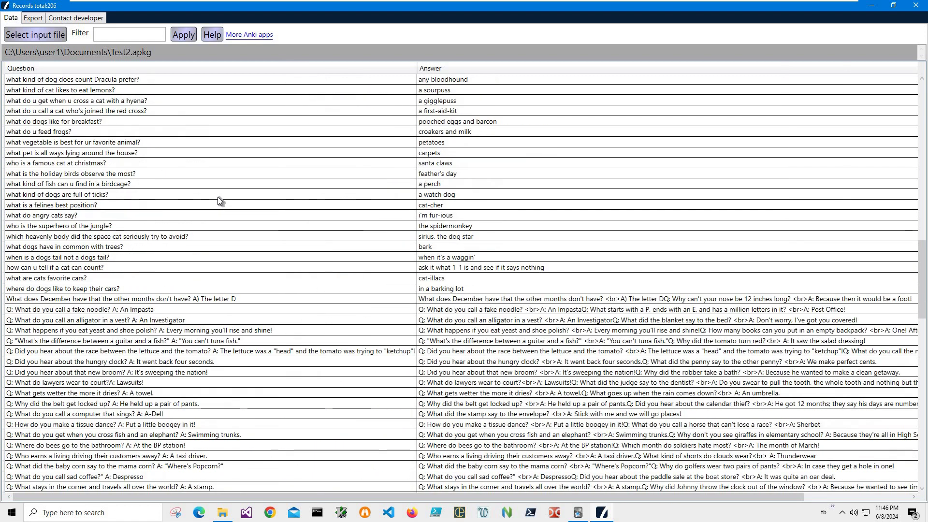
scroll(242, 203, down, 2)
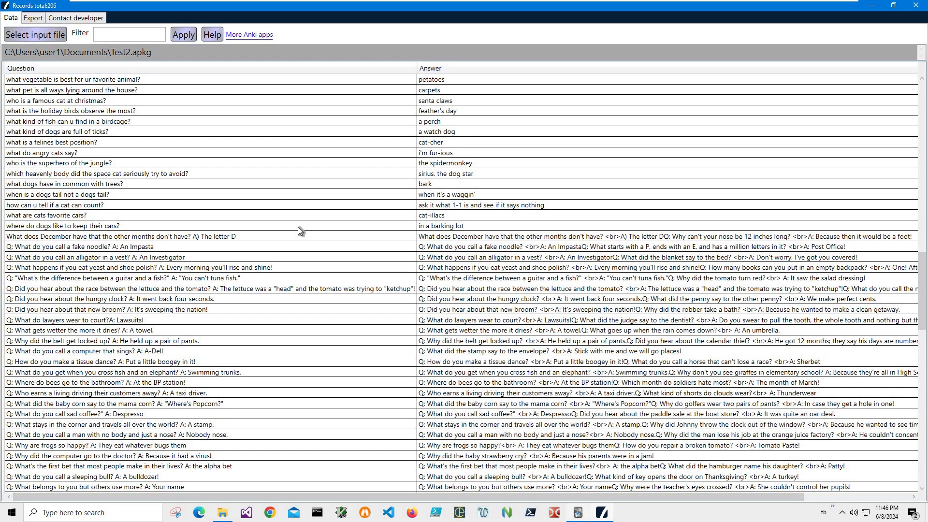
scroll(309, 230, down, 3)
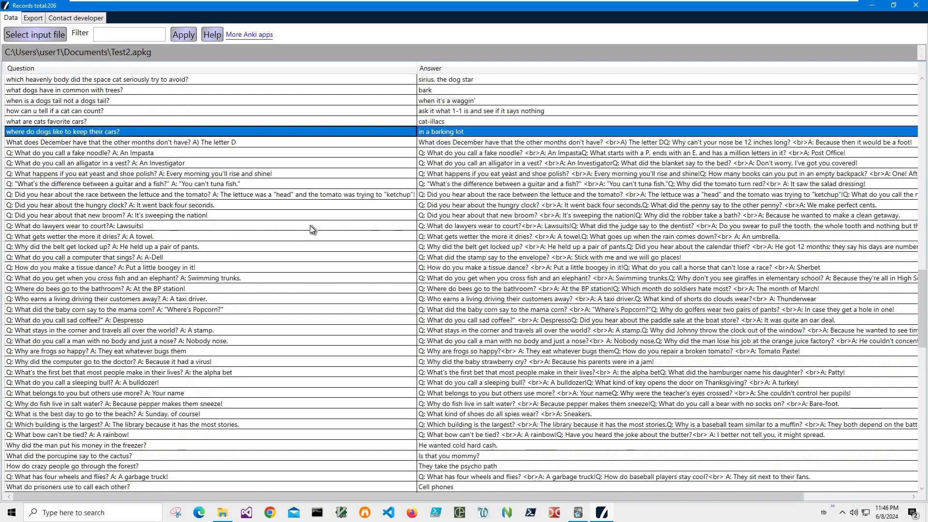
scroll(309, 225, down, 6)
scroll(309, 225, down, 3)
scroll(306, 222, down, 4)
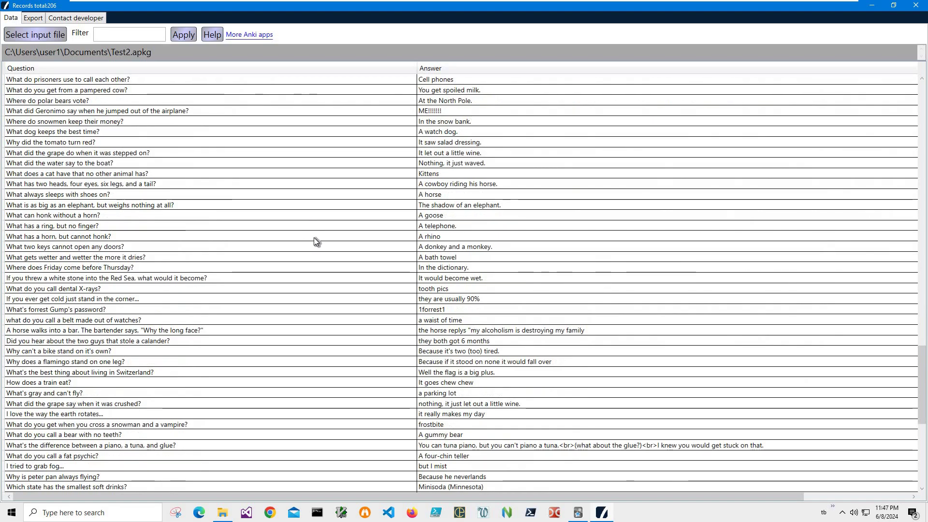
scroll(315, 237, up, 4)
scroll(316, 236, up, 3)
scroll(317, 235, up, 4)
scroll(317, 233, up, 5)
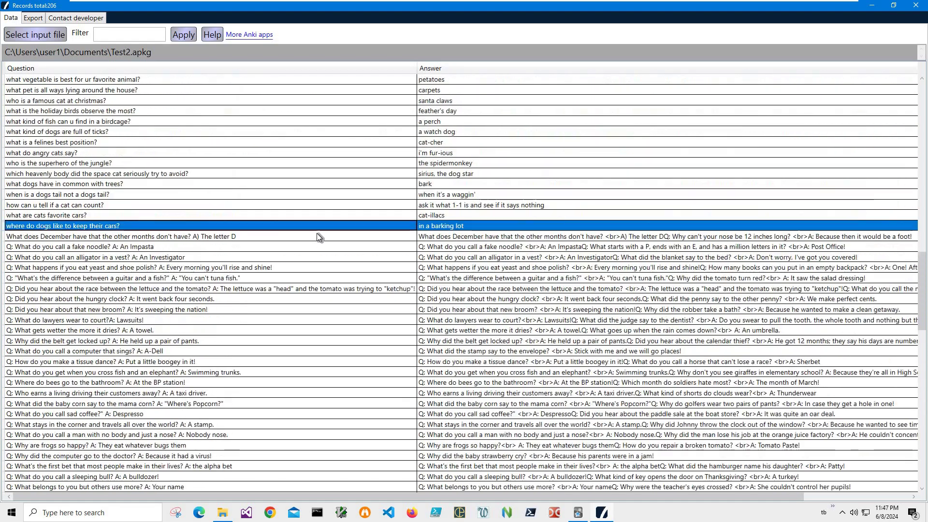
scroll(317, 233, up, 6)
scroll(312, 222, up, 5)
scroll(311, 218, up, 5)
scroll(217, 86, up, 5)
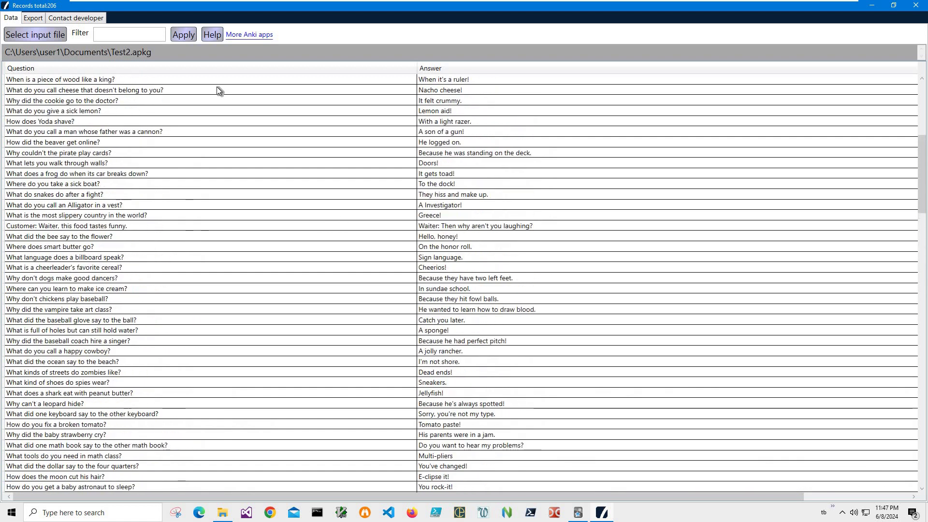
scroll(217, 87, up, 2)
scroll(217, 86, up, 2)
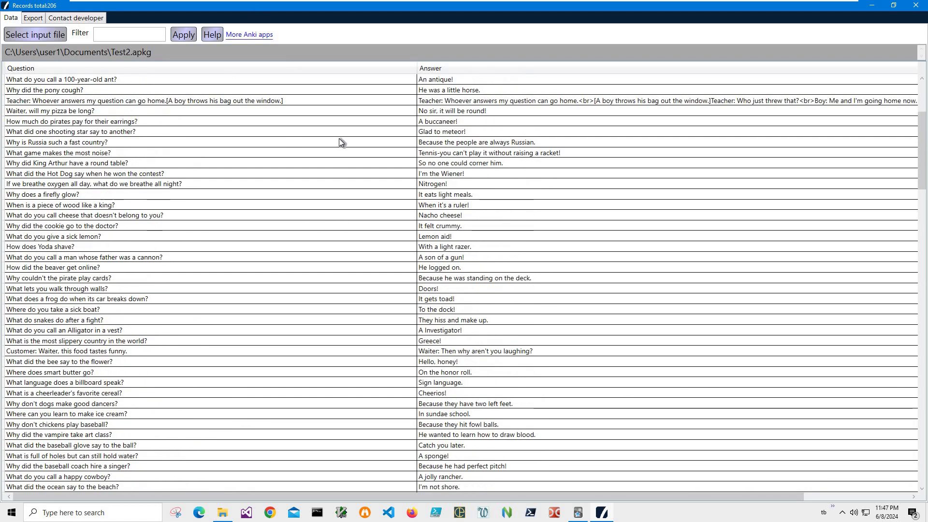
Restore the Anki Viewer window to a smaller size and go back to the Data tab records.
drag(334, 5, 294, 55)
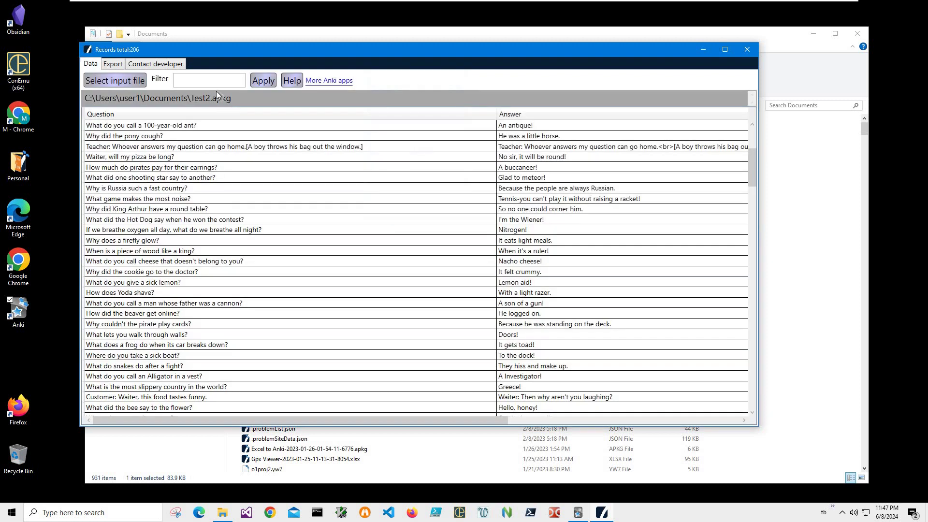
click(337, 200)
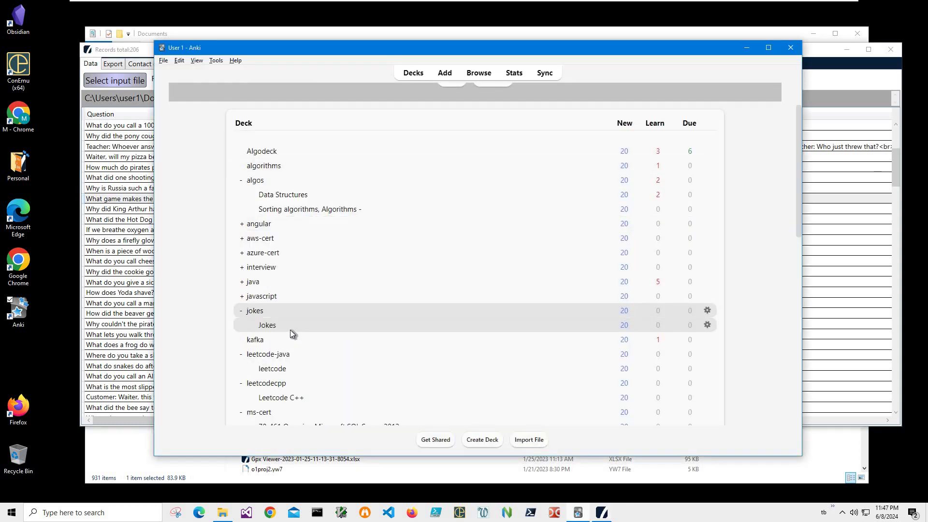
Reopen the export dialog with Anki Deck Package (.apkg) format and all decks included.
click(163, 62)
key(Down)
key(Down)
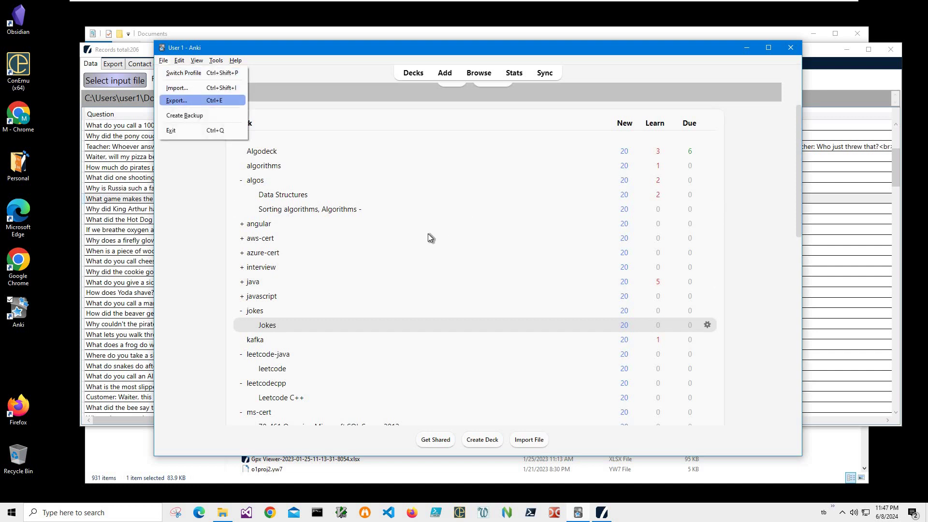
key(Return)
click(443, 213)
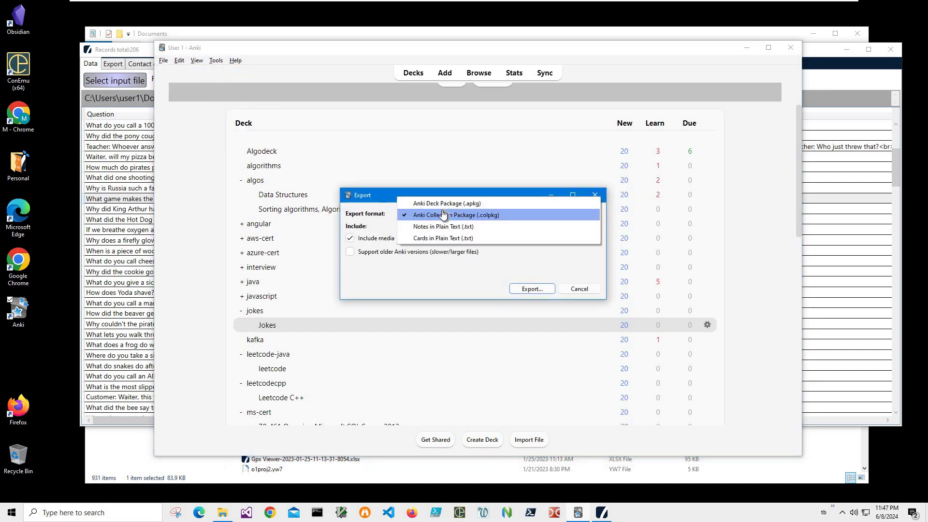
key(Return)
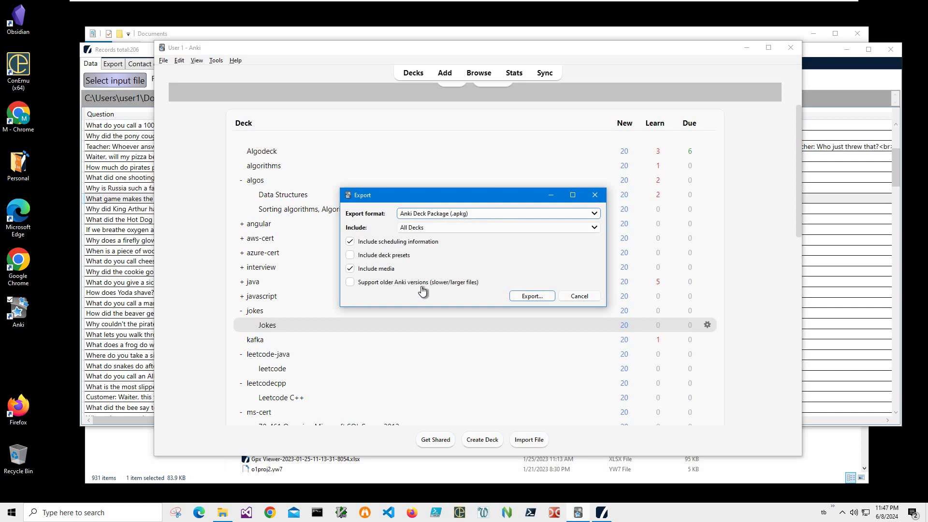